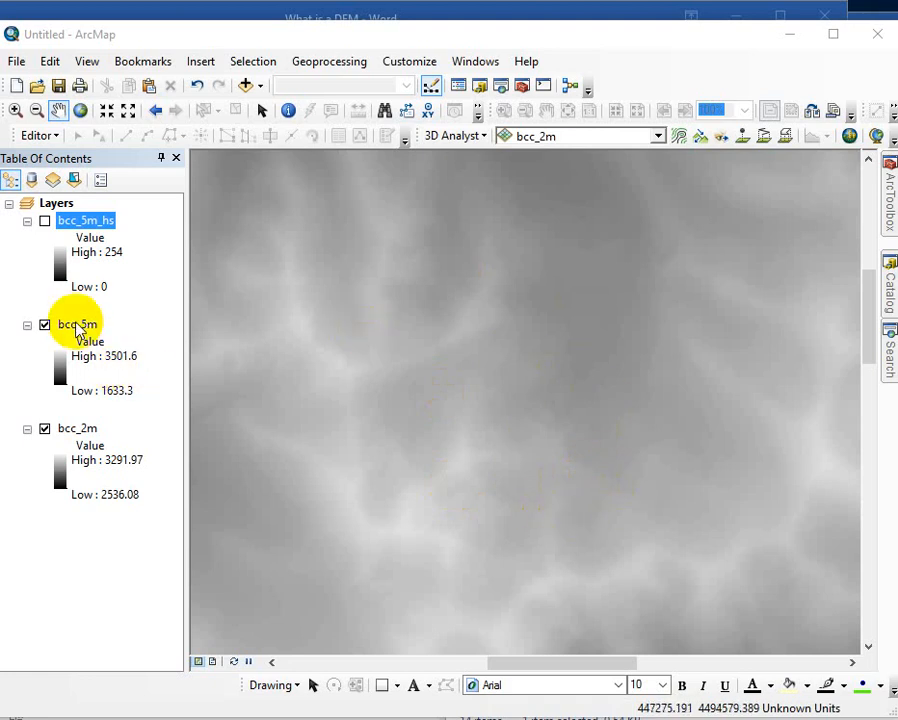
# - Hide the bcc_5m layer and check that the Spatial Analyst and 3D Analyst extensions are enabled
pyautogui.click(44, 324)
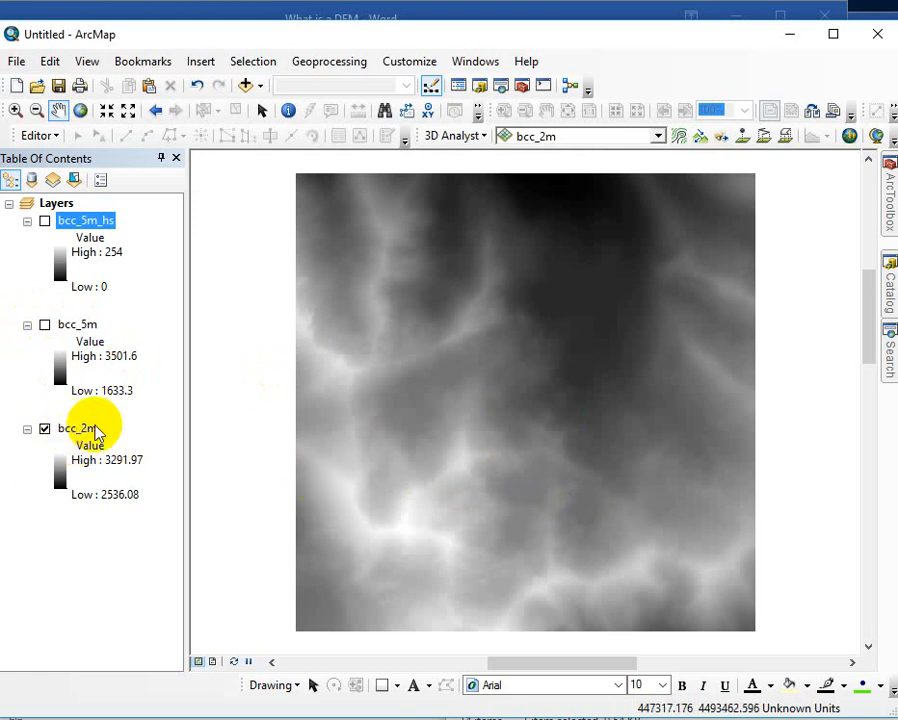
pyautogui.click(888, 365)
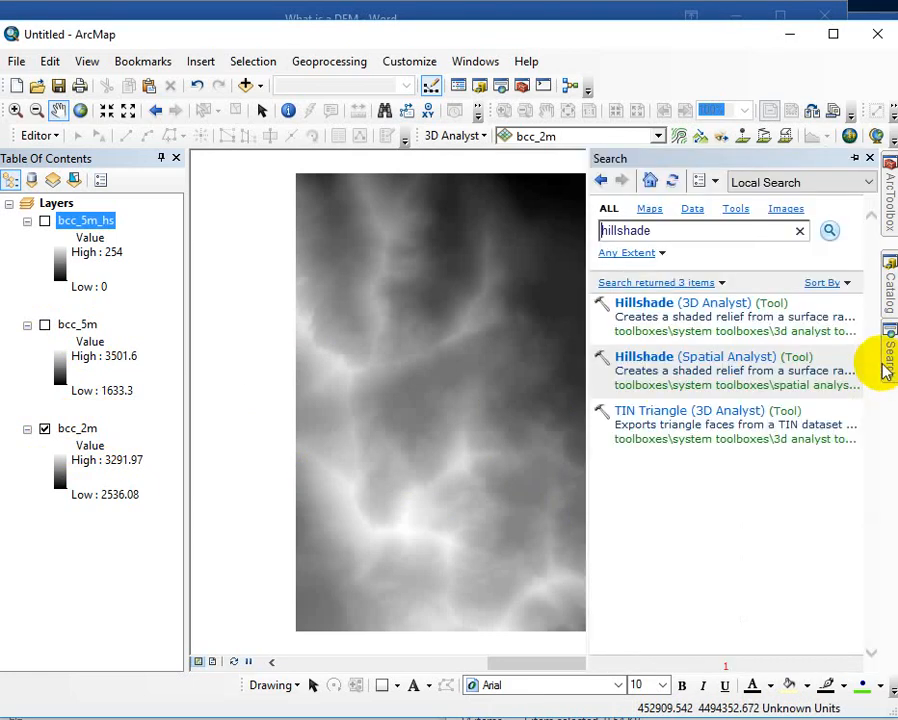
pyautogui.click(407, 66)
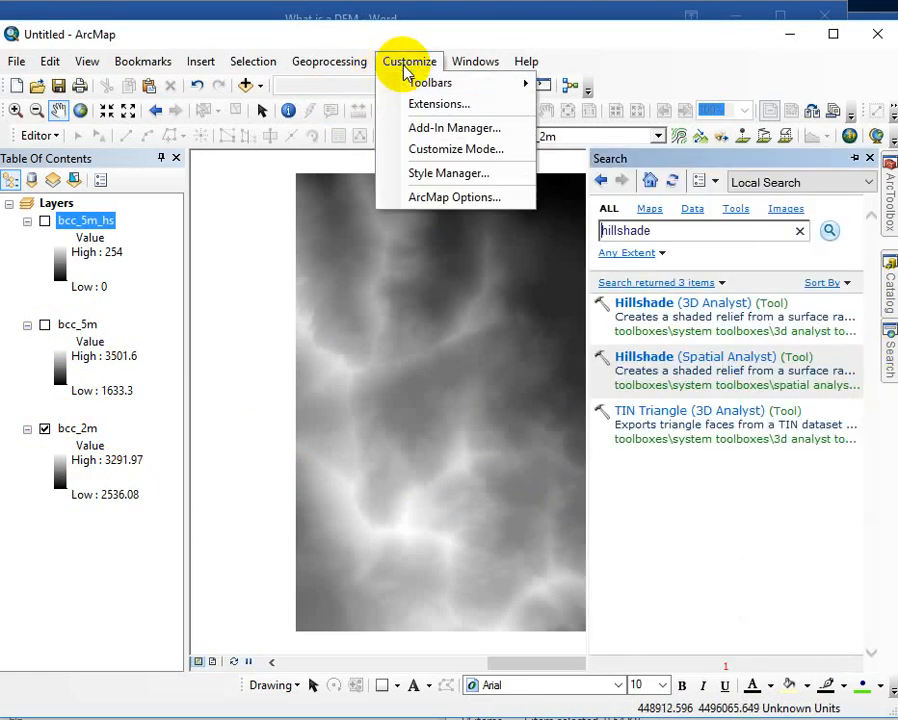
pyautogui.click(428, 107)
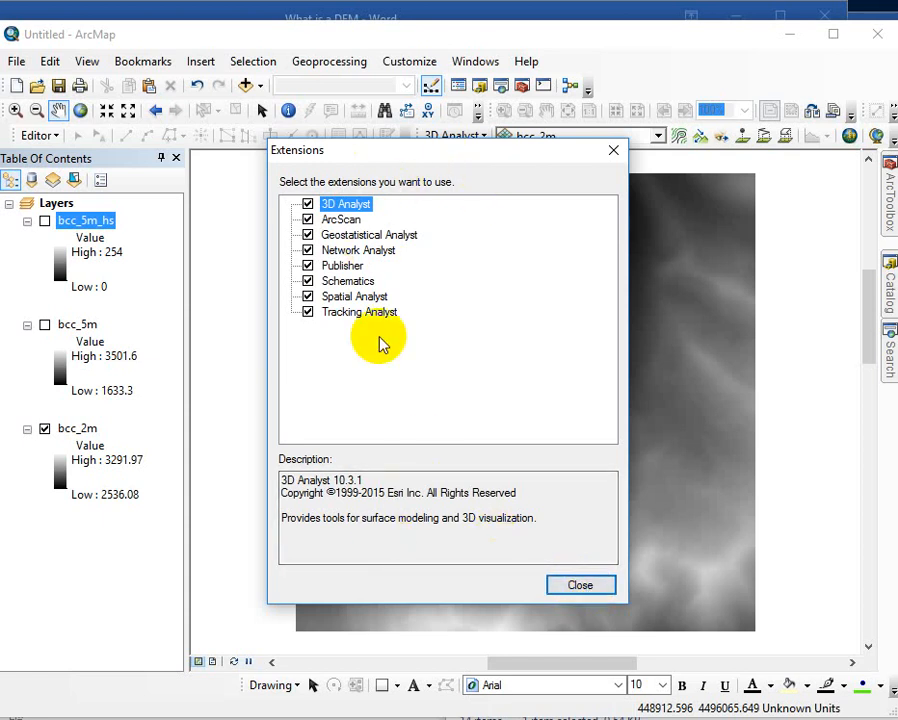
pyautogui.click(580, 586)
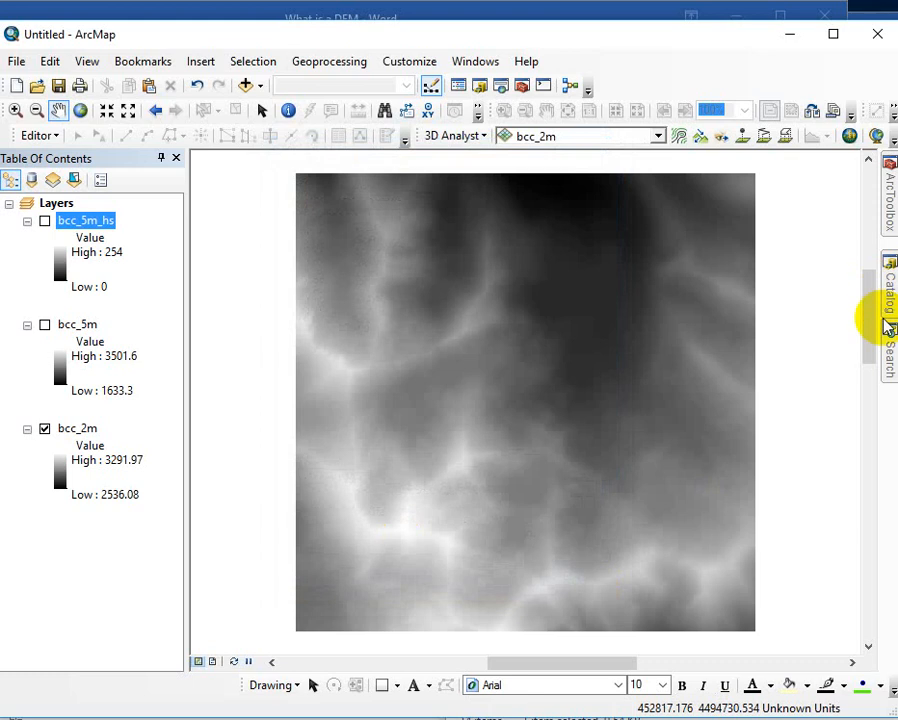
# - Open the Spatial Analyst Hillshade tool and set bcc_2m as its input raster
pyautogui.moveTo(888, 362)
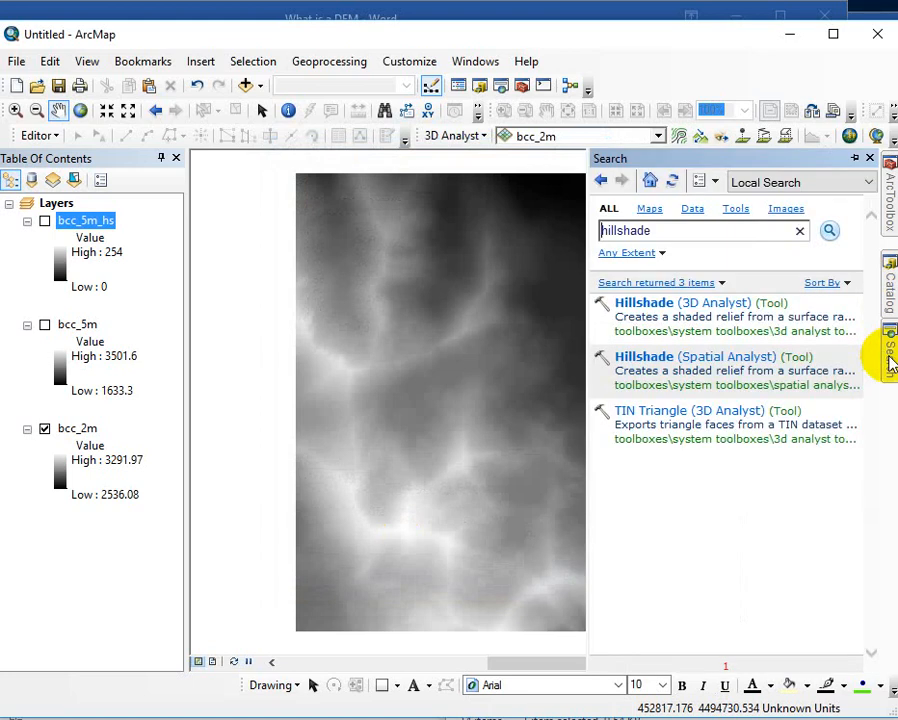
pyautogui.click(658, 357)
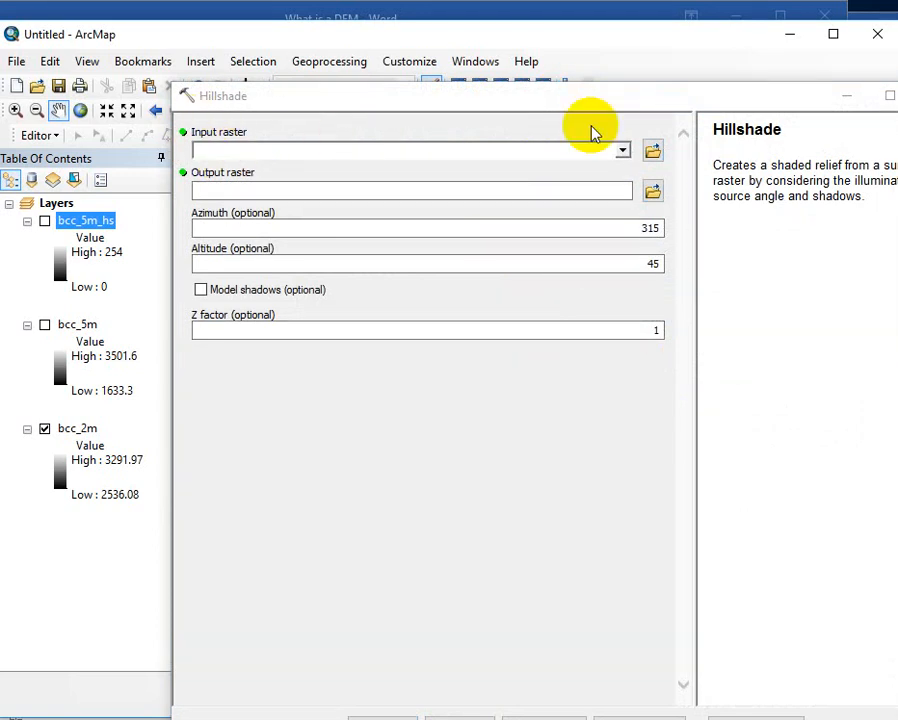
pyautogui.click(622, 152)
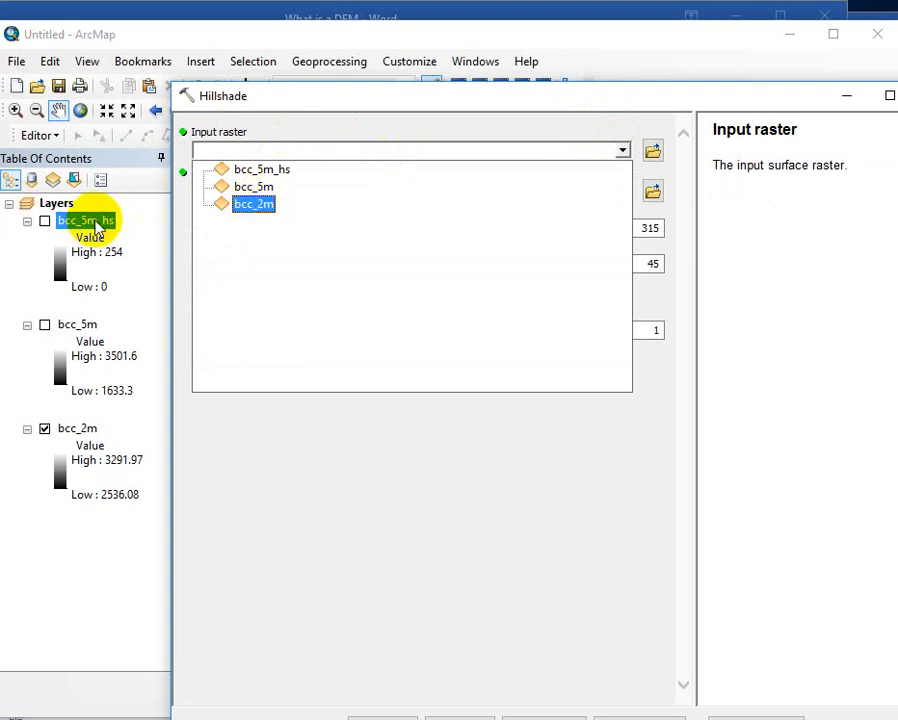
pyautogui.click(256, 203)
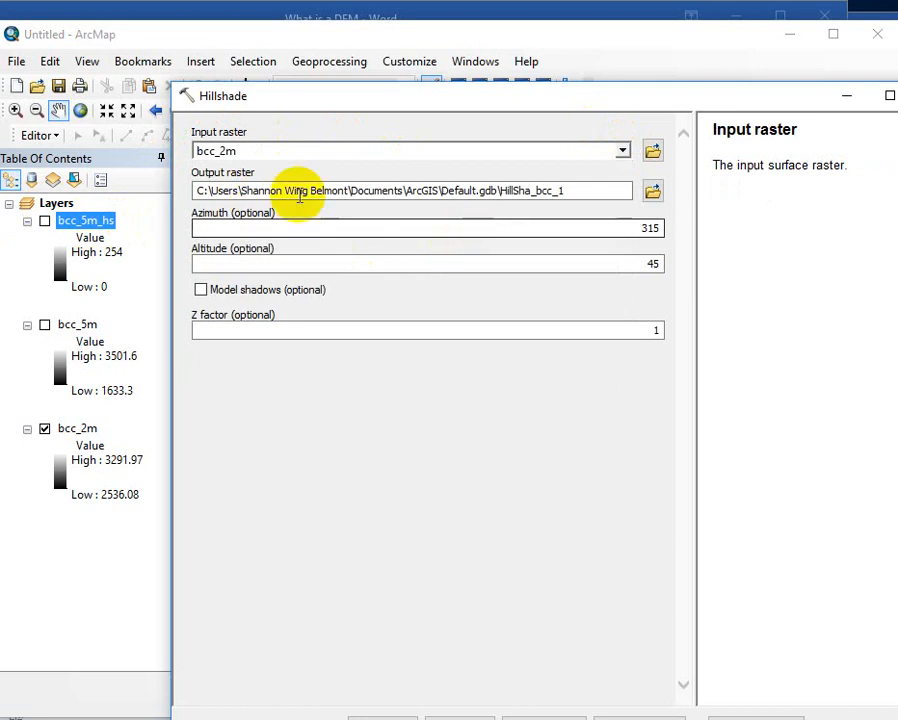
# - Set the hillshade output raster to bcc_2m_hs in the lidar_bcc_2017 folder
pyautogui.click(652, 190)
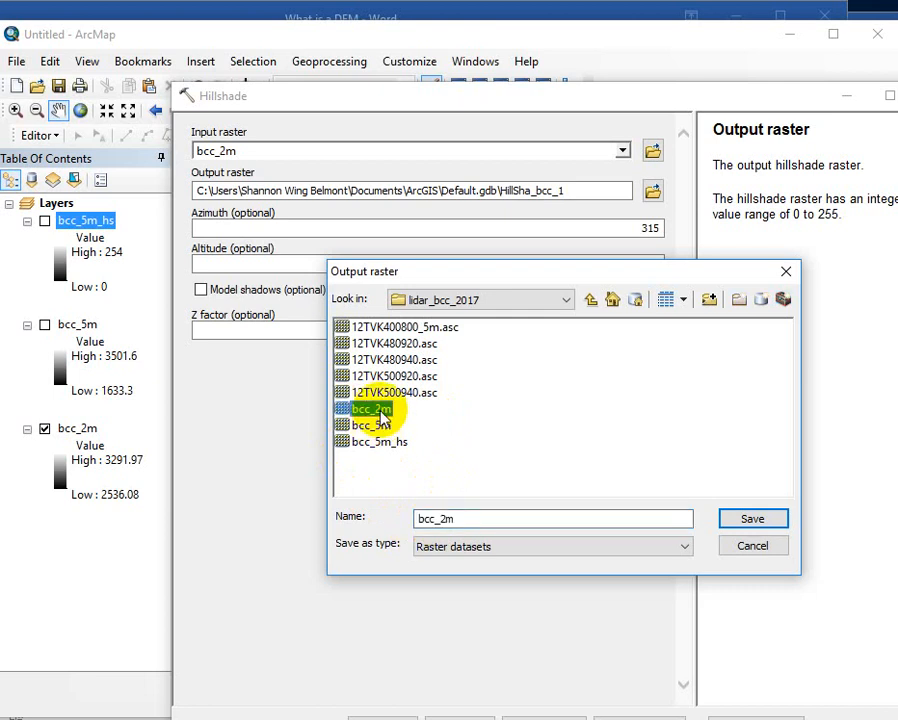
pyautogui.click(463, 519)
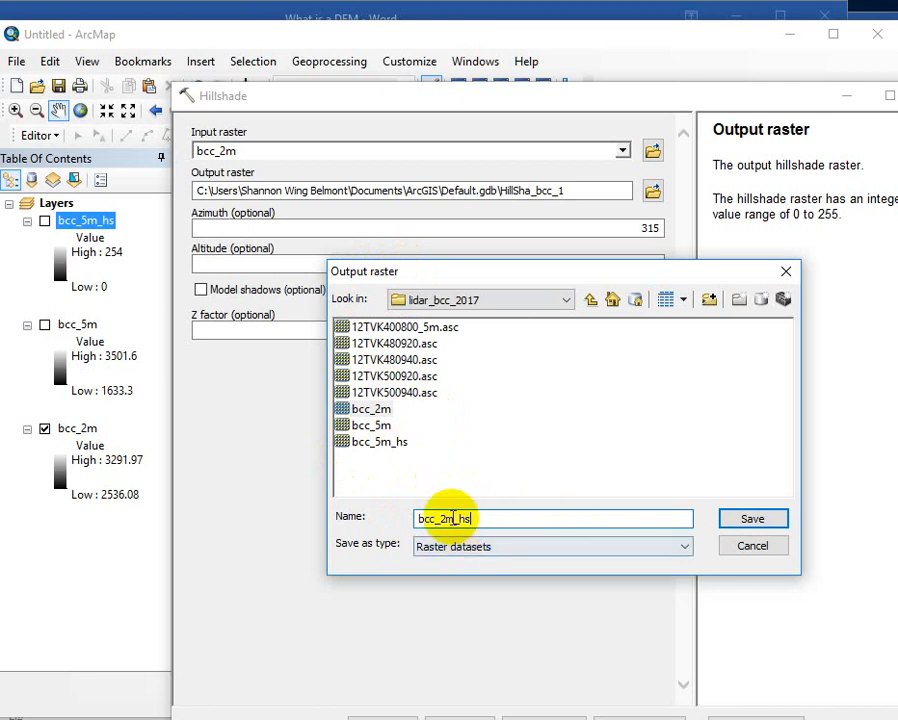
pyautogui.click(740, 522)
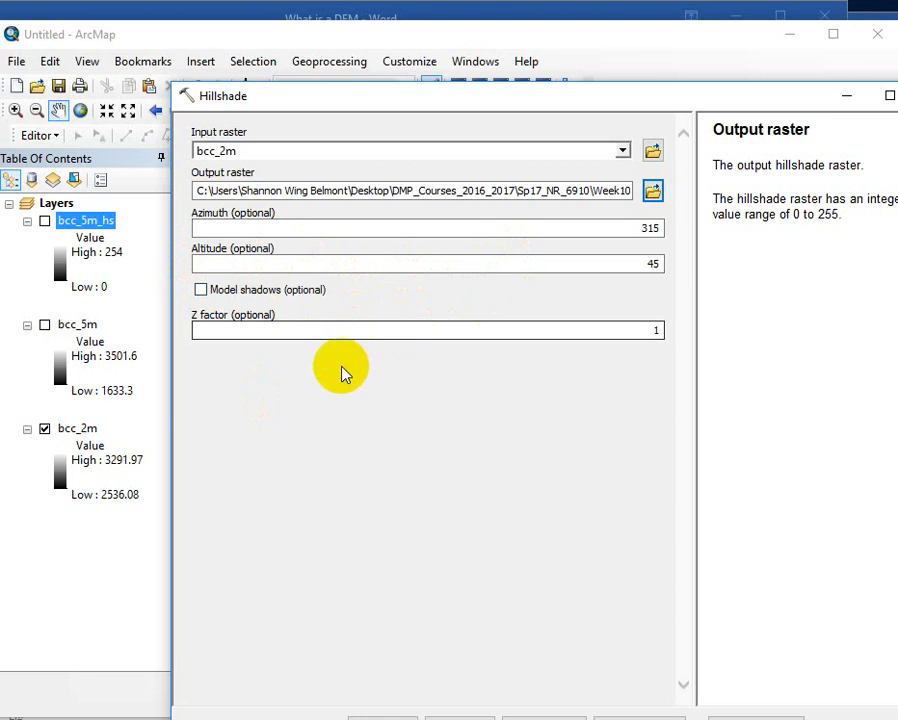
# - Enable shadow modelling and run the Hillshade tool, closing its progress window when it finishes
pyautogui.click(202, 291)
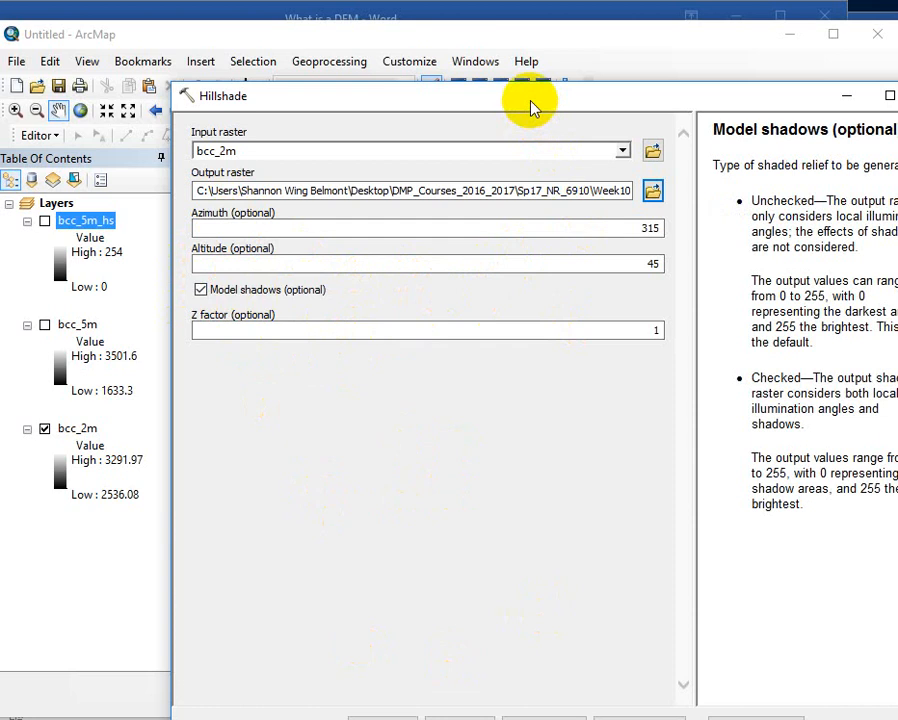
pyautogui.moveTo(531, 102); pyautogui.dragTo(513, 63)
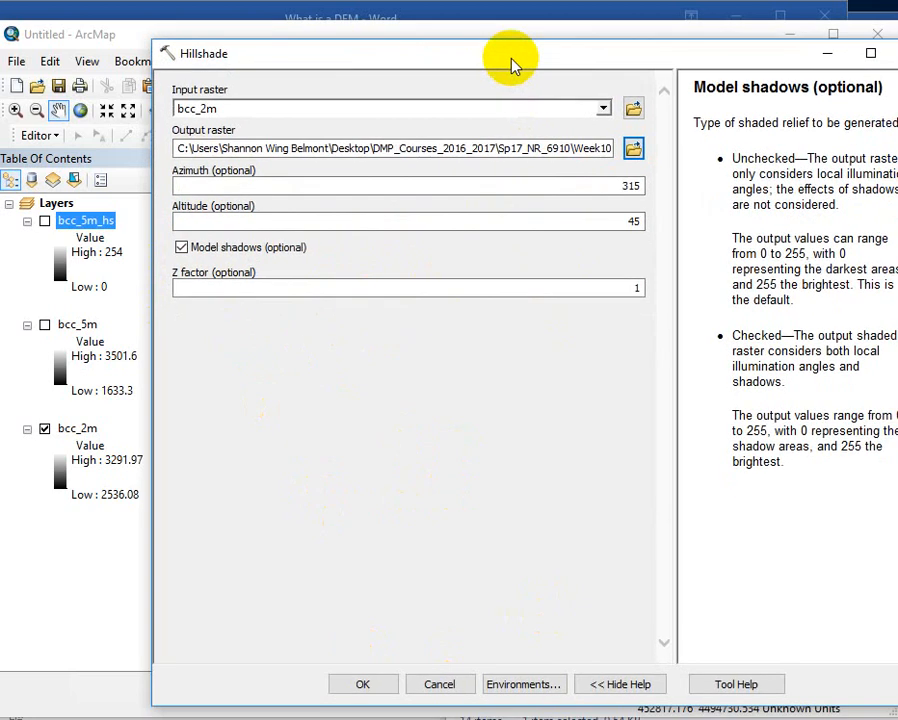
pyautogui.click(364, 684)
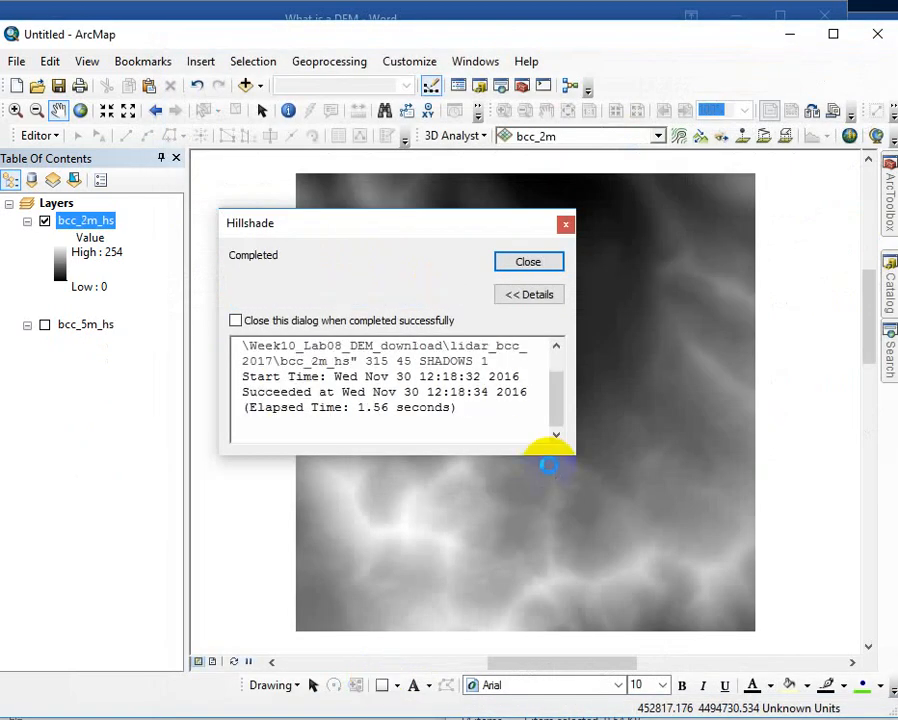
pyautogui.click(548, 265)
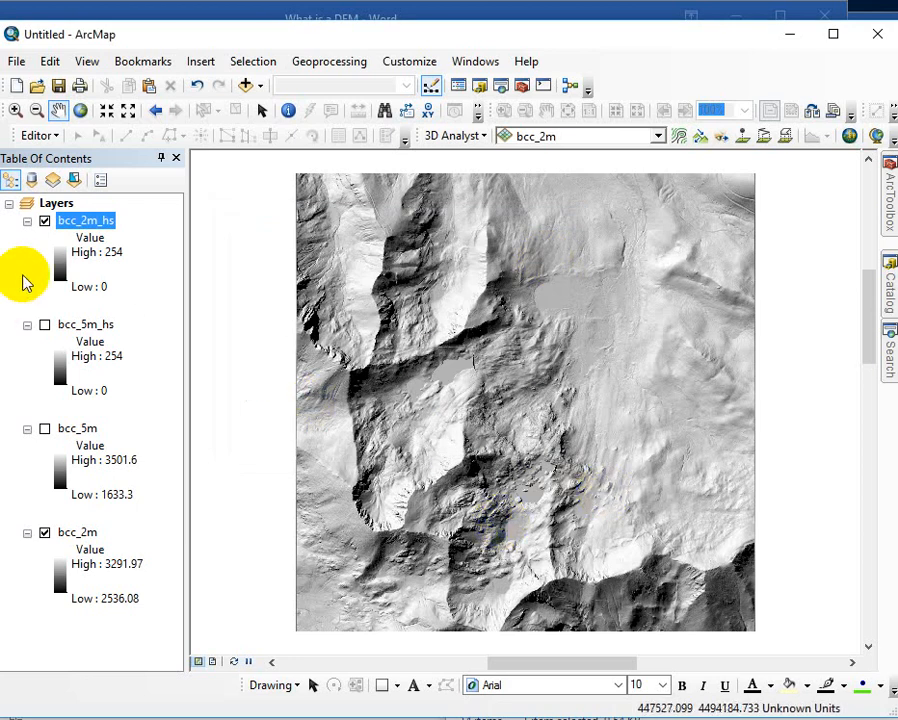
# - Move the bcc_2m layer directly below bcc_2m_hs and switch the hillshade off and on to compare it with the DEM
pyautogui.moveTo(76, 531); pyautogui.dragTo(85, 305)
pyautogui.click(44, 221)
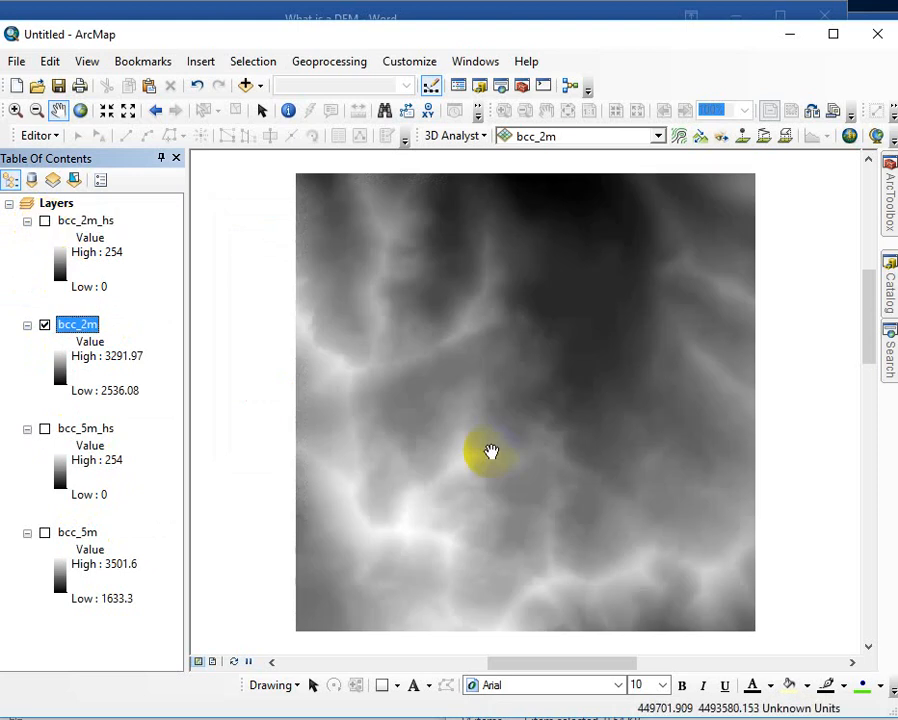
pyautogui.click(44, 221)
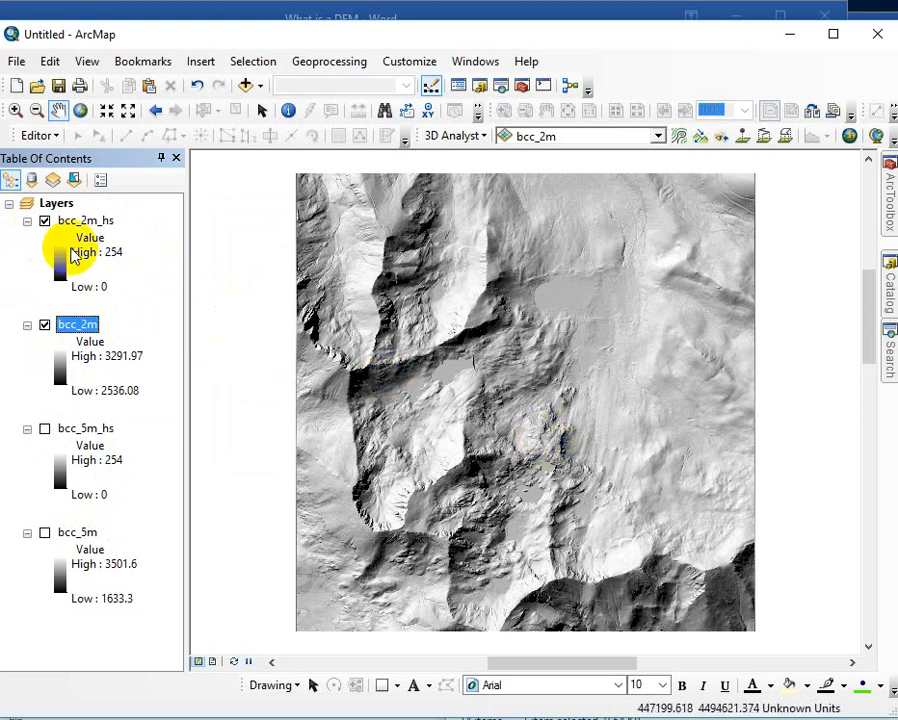
pyautogui.click(44, 224)
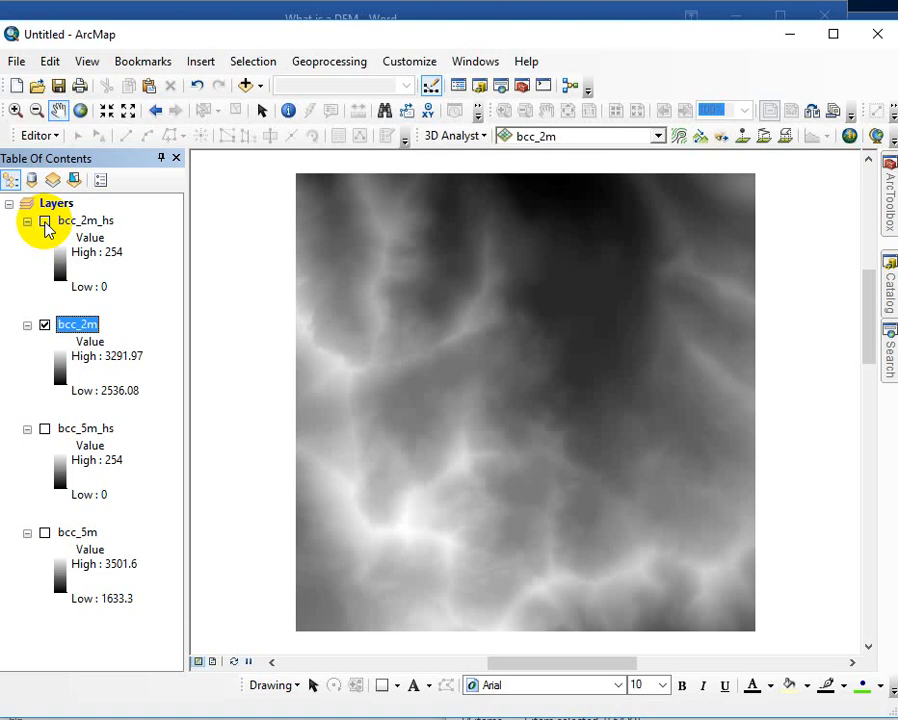
pyautogui.click(44, 224)
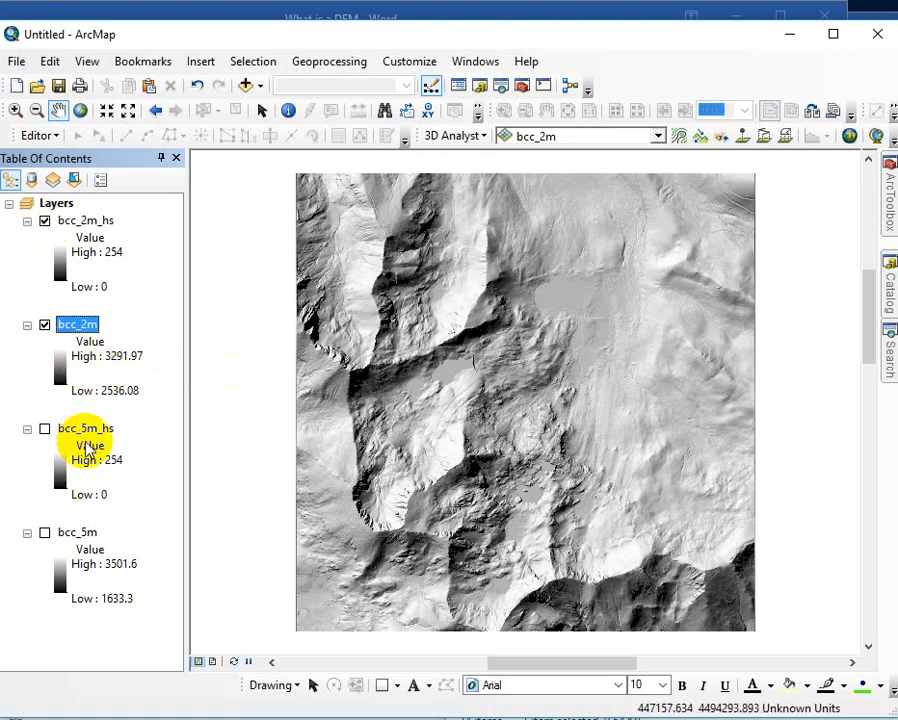
# - Show the bcc_5m_hs hillshade layer and hide the bcc_2m elevation layer
pyautogui.click(45, 430)
pyautogui.click(44, 326)
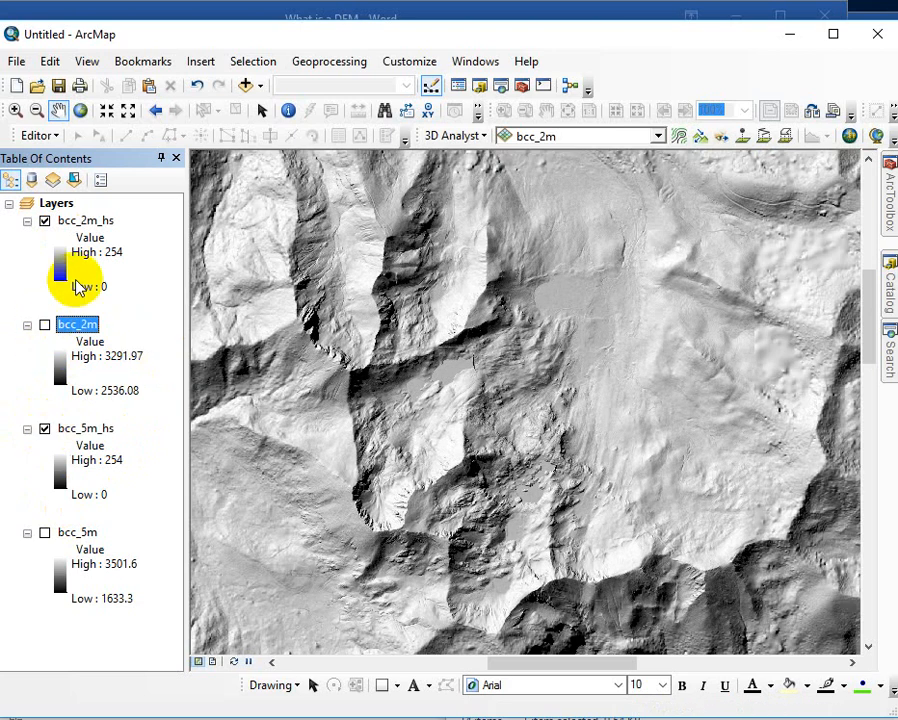
# - Compare terrain detail in the 2 m and 5 m hillshades around the lakes and ridges by switching bcc_2m_hs off and on
pyautogui.click(14, 111)
pyautogui.moveTo(354, 333); pyautogui.dragTo(516, 500)
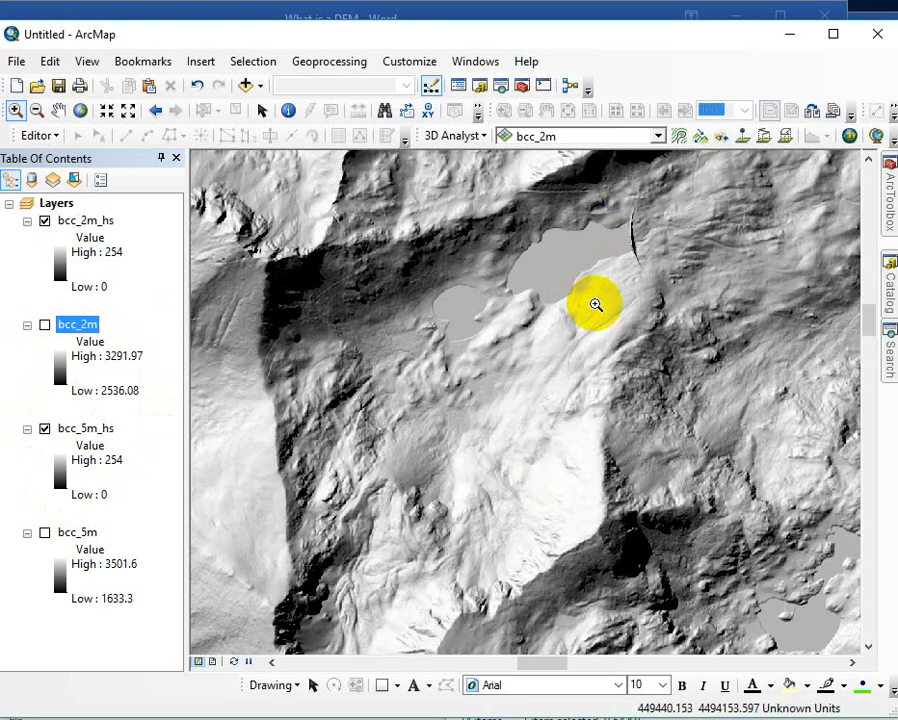
pyautogui.click(44, 222)
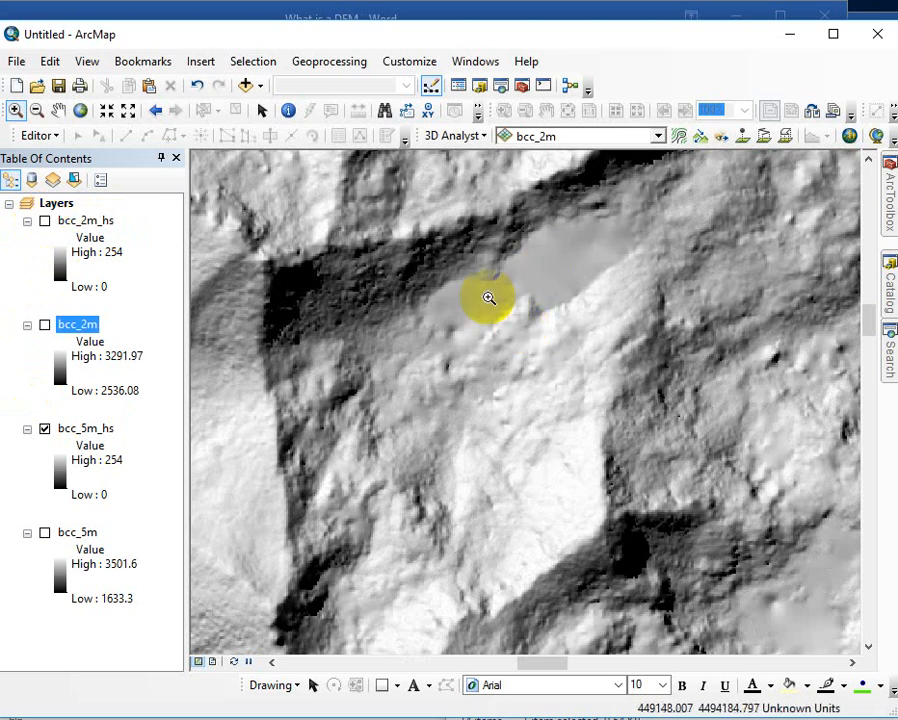
pyautogui.moveTo(294, 322)
pyautogui.mouseDown()
pyautogui.moveTo(344, 314)
pyautogui.moveTo(459, 247)
pyautogui.moveTo(351, 414)
pyautogui.mouseUp()
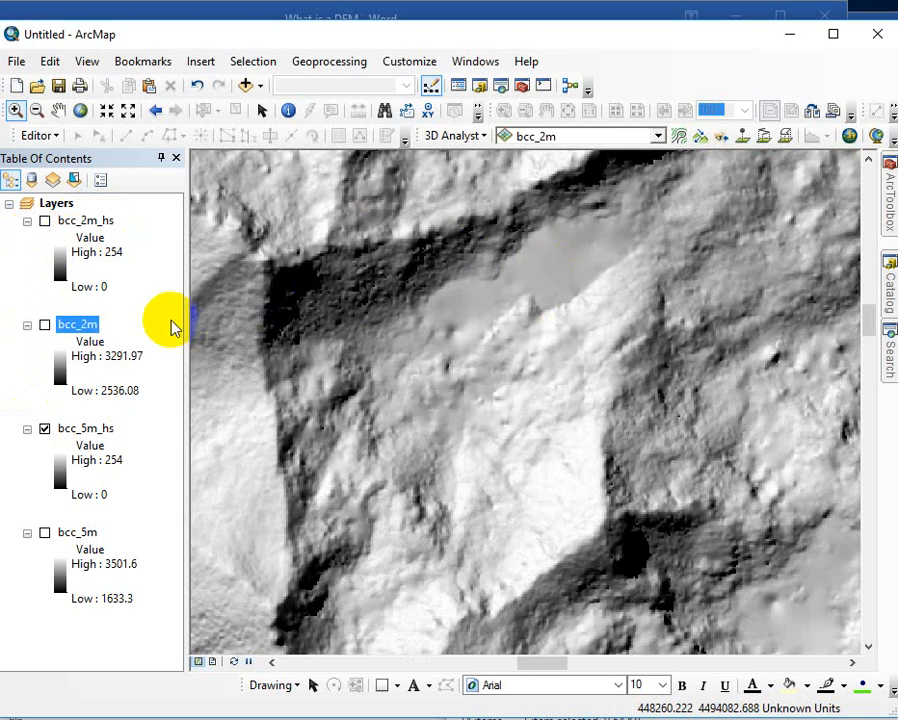
pyautogui.click(44, 223)
pyautogui.moveTo(300, 328); pyautogui.dragTo(302, 330)
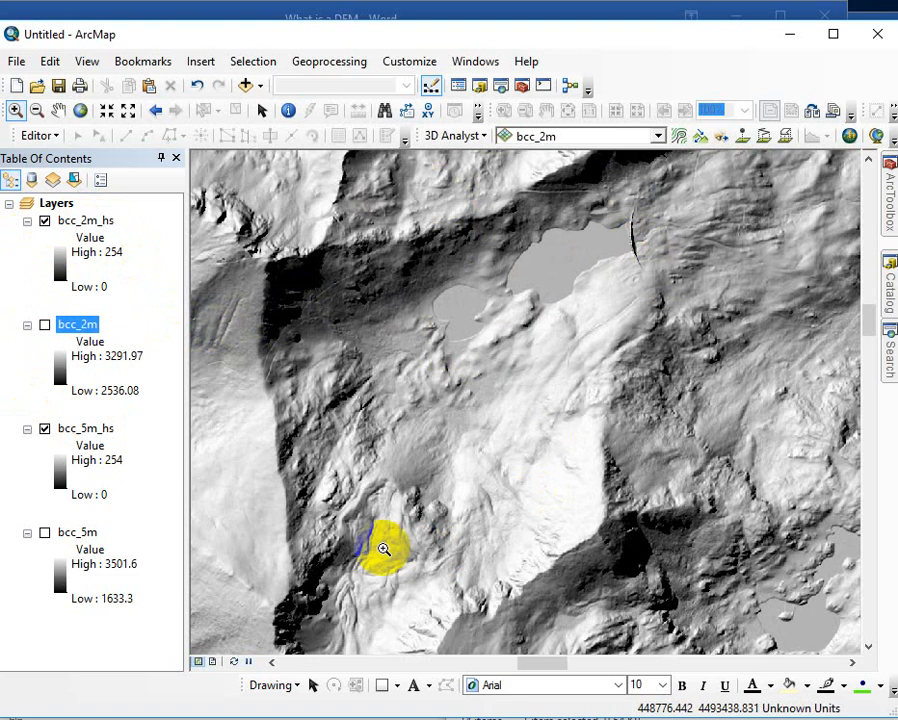
pyautogui.moveTo(522, 588)
pyautogui.mouseDown()
pyautogui.moveTo(532, 596)
pyautogui.moveTo(702, 533)
pyautogui.mouseUp()
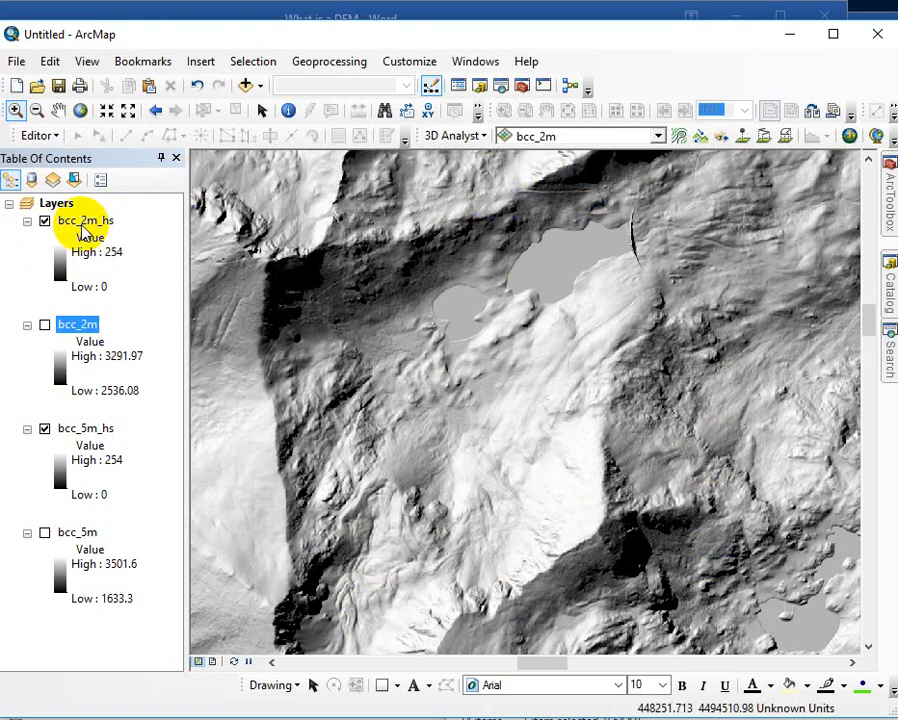
pyautogui.click(45, 223)
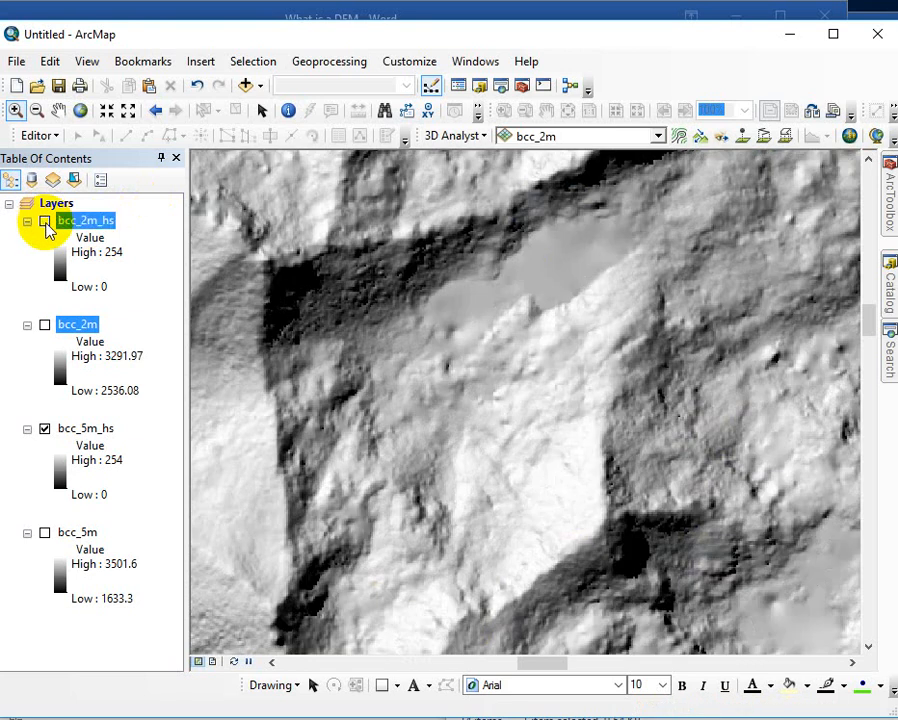
pyautogui.click(45, 223)
pyautogui.click(45, 223)
pyautogui.click(45, 223)
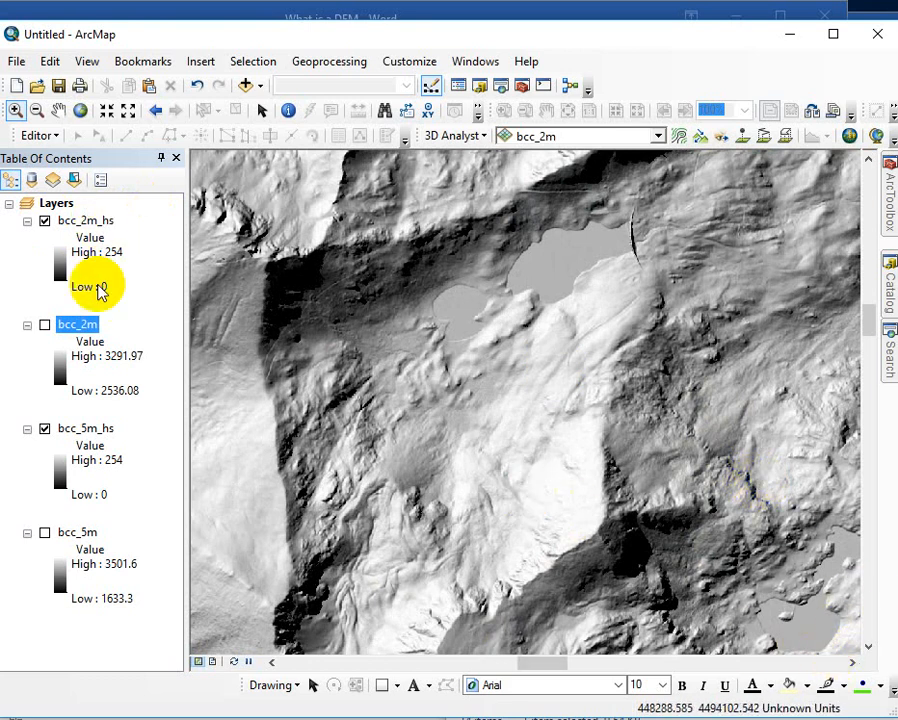
pyautogui.click(280, 344)
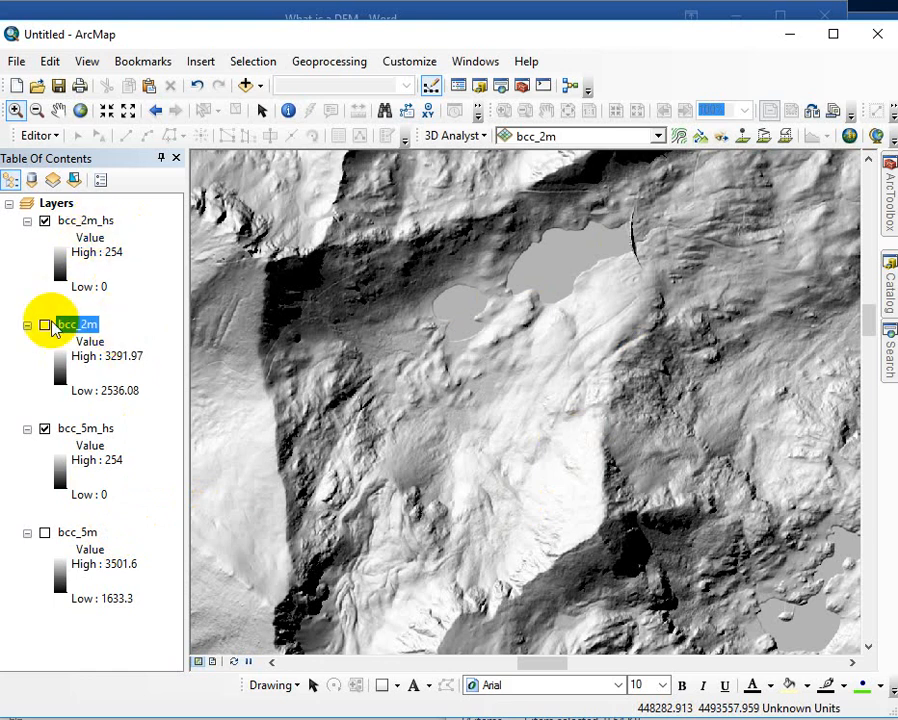
# - Group the bcc_2m_hs and bcc_2m layers under the name lidar, with both layers switched on and the group hidden
pyautogui.rightClick(87, 228)
pyautogui.click(144, 277)
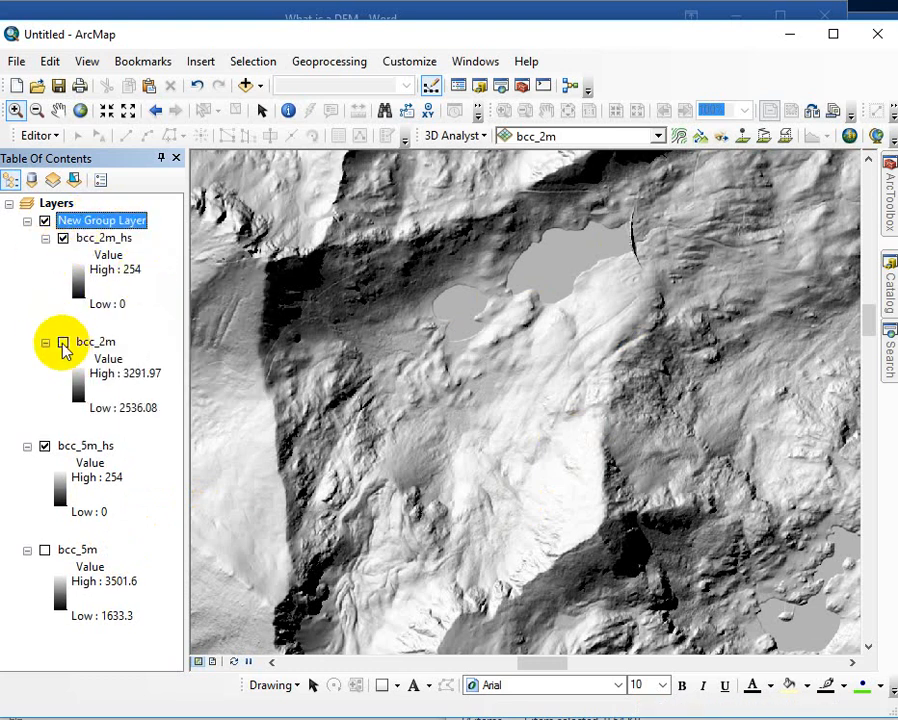
pyautogui.click(44, 221)
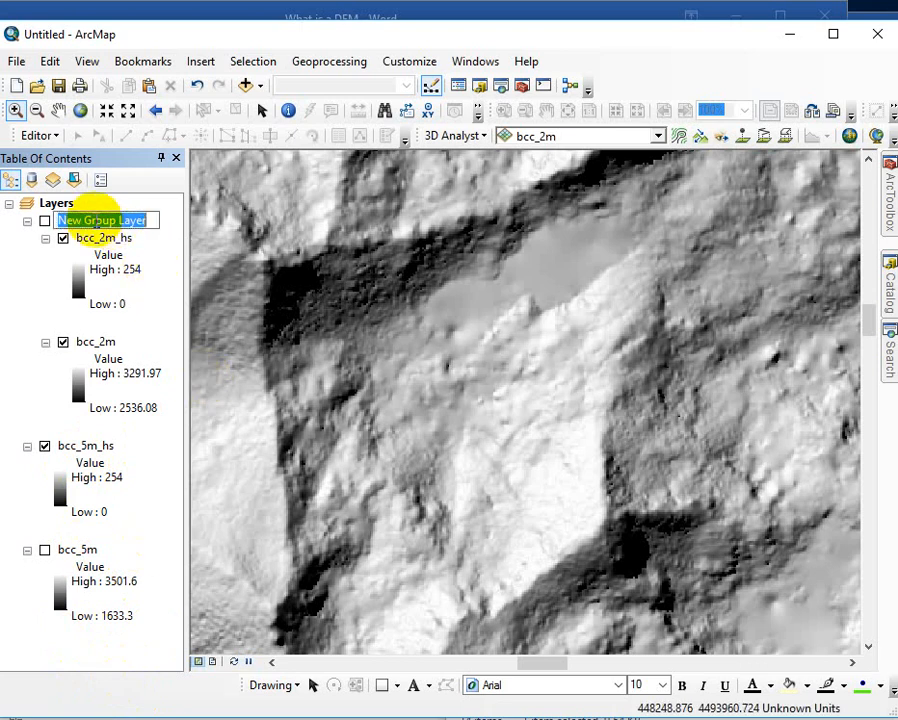
pyautogui.moveTo(158, 220); pyautogui.dragTo(35, 228)
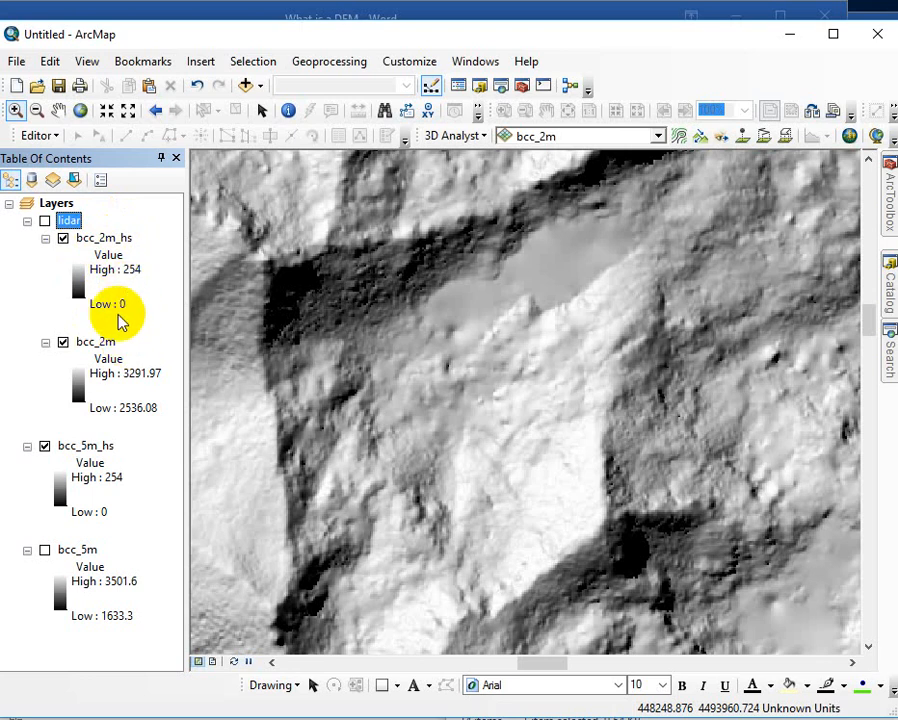
# - Move bcc_2m above bcc_2m_hs inside the lidar group and make the group visible
pyautogui.moveTo(103, 347); pyautogui.dragTo(96, 224)
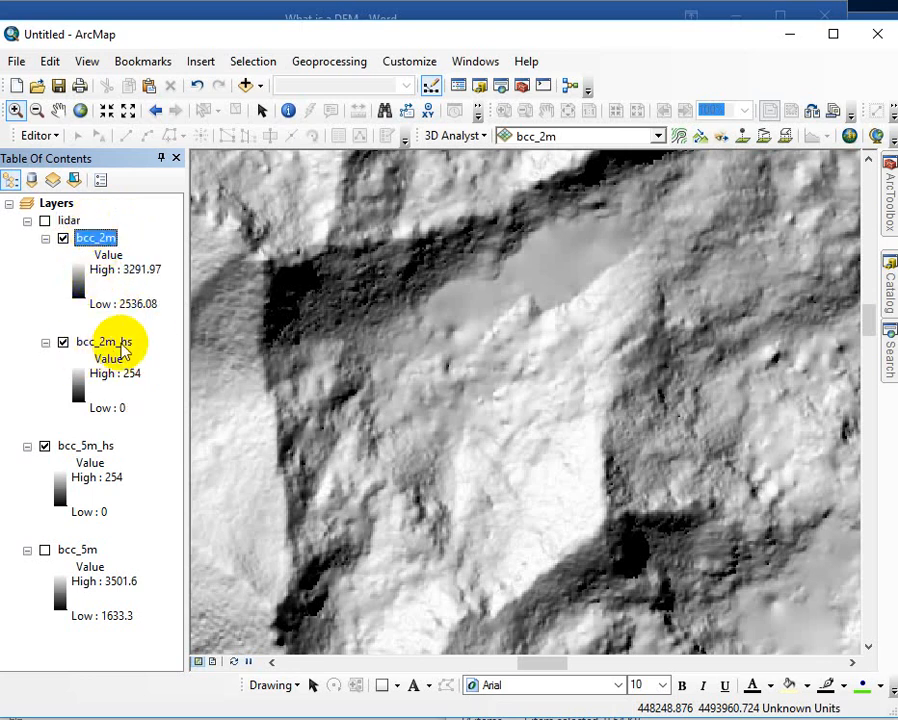
pyautogui.click(96, 392)
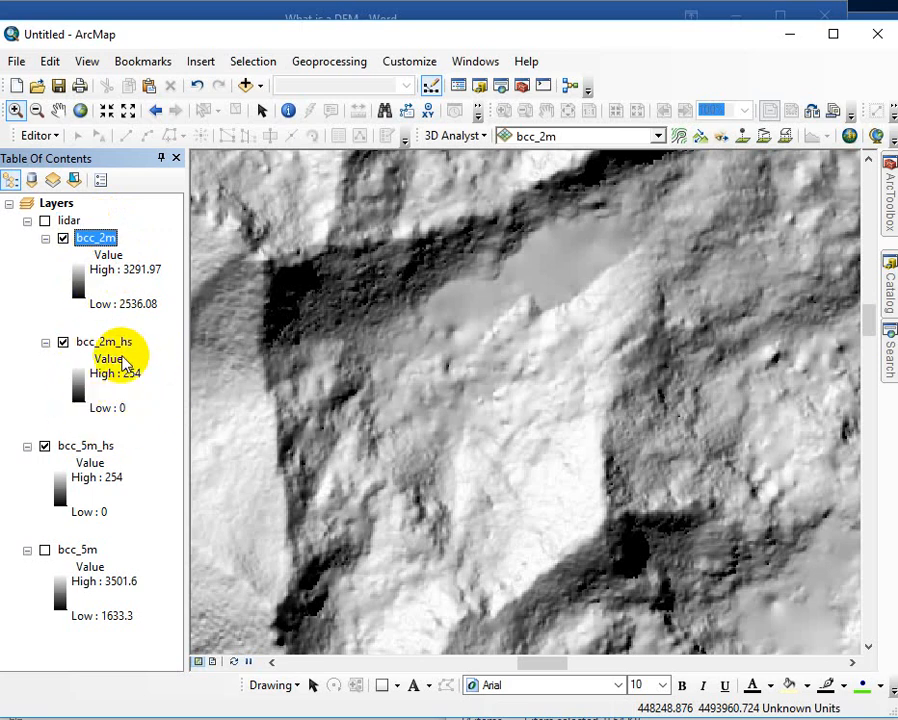
pyautogui.click(44, 221)
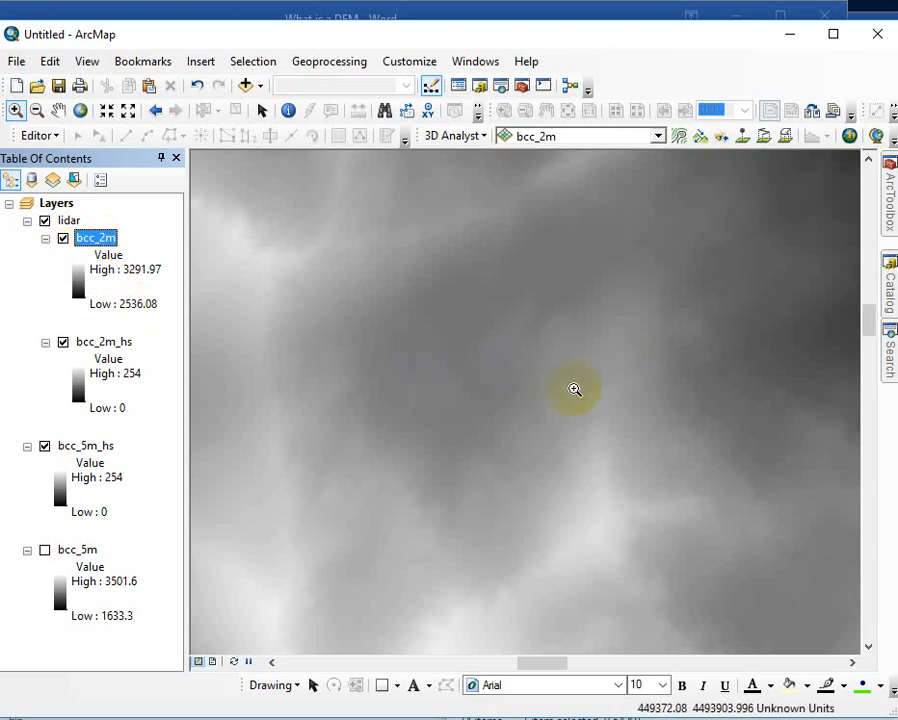
# - Set the bcc_2m layer's display transparency to 50%
pyautogui.rightClick(86, 239)
pyautogui.click(160, 517)
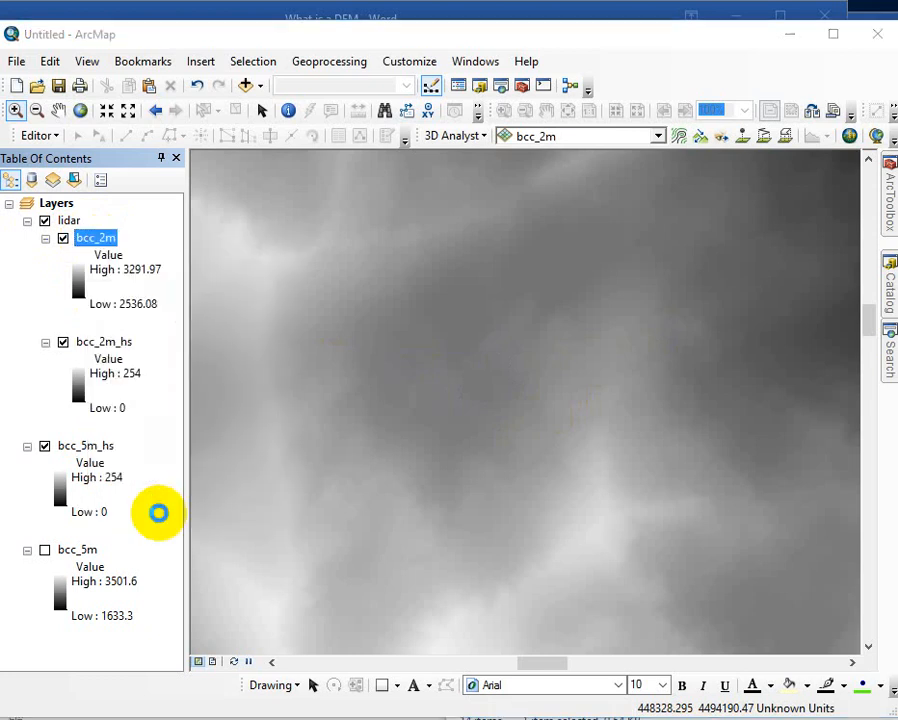
pyautogui.click(384, 178)
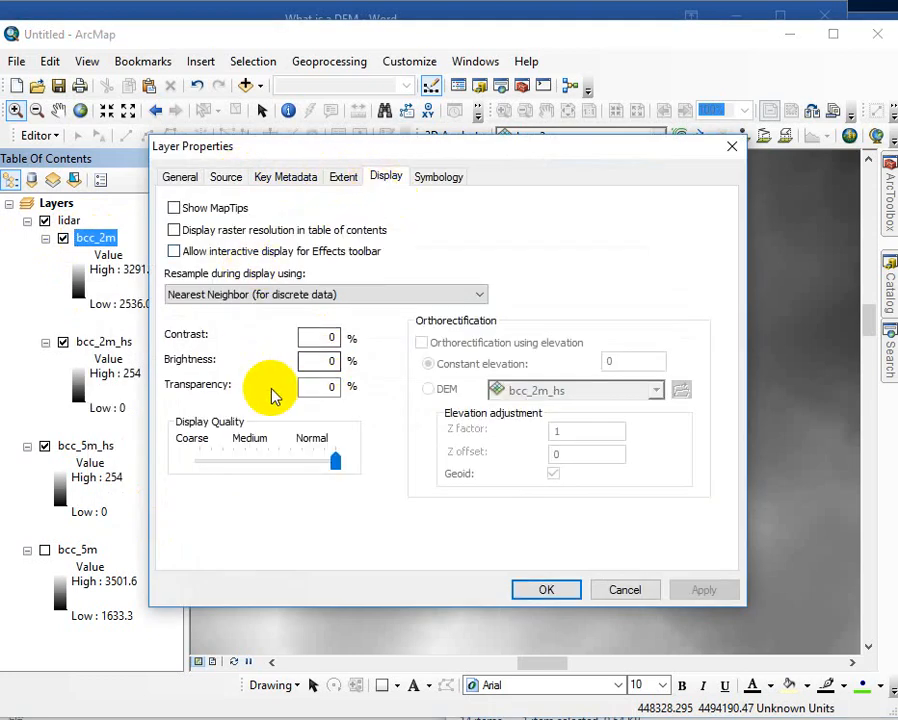
pyautogui.click(322, 390)
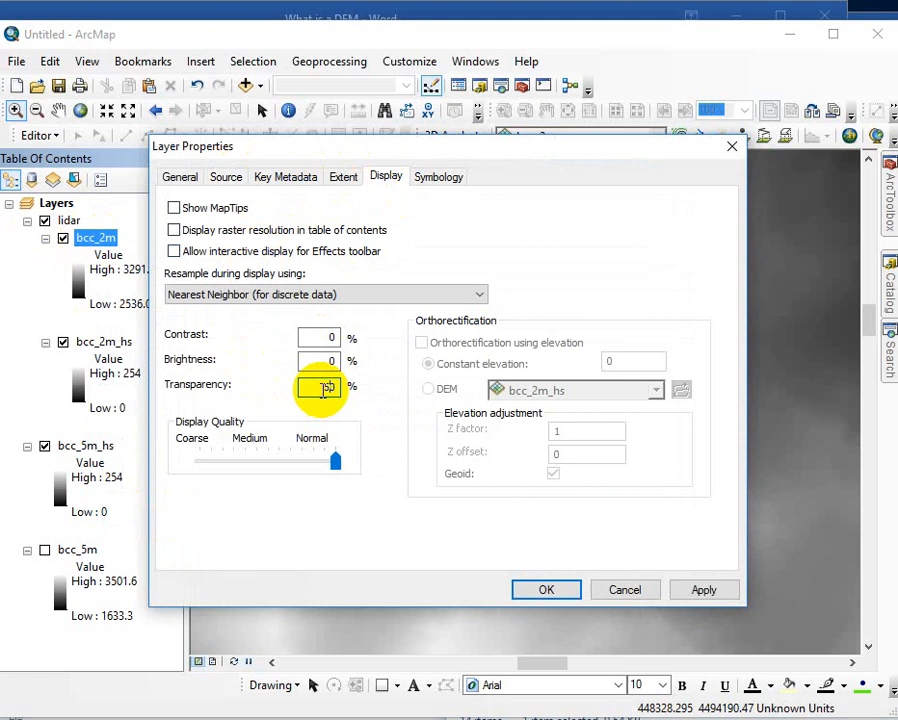
# - Symbolise bcc_2m with the stretched maroon–yellow–dark green color ramp, using the hillshade effect and inverted colors, and apply the layer properties
pyautogui.click(432, 176)
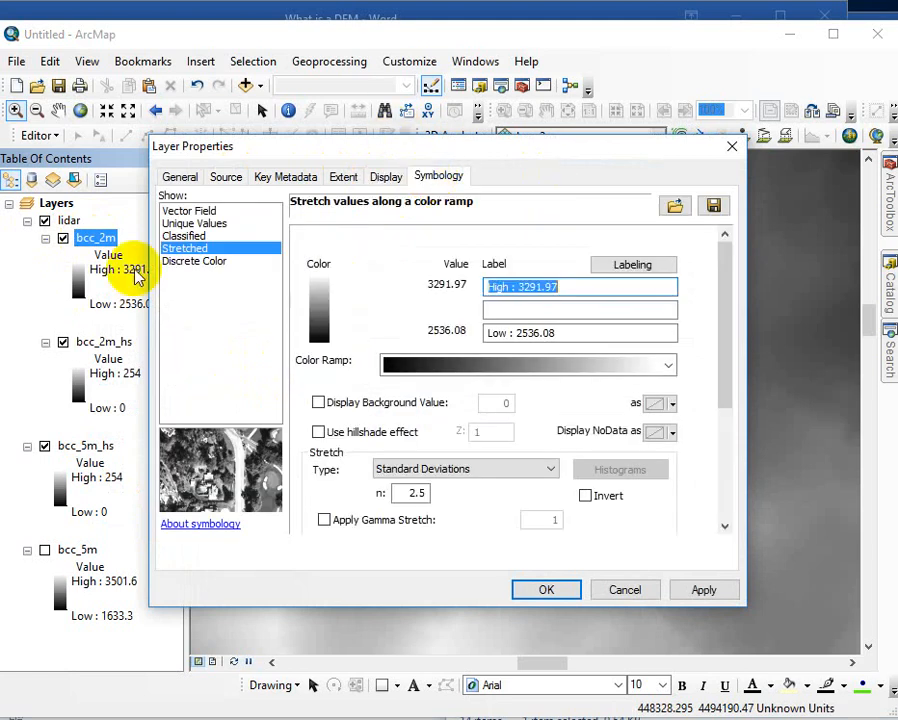
pyautogui.click(668, 366)
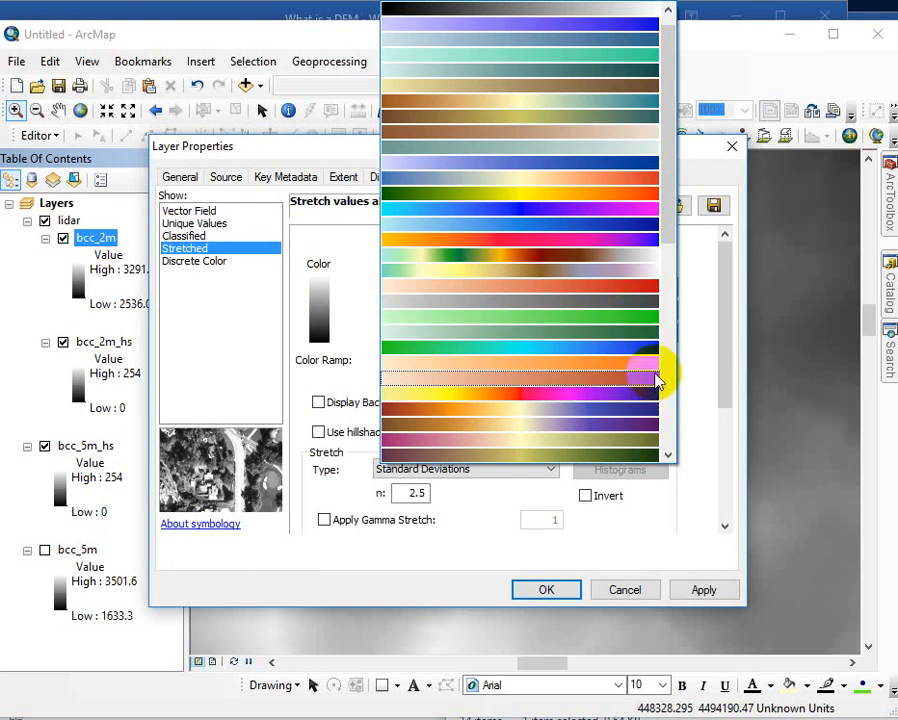
pyautogui.click(634, 456)
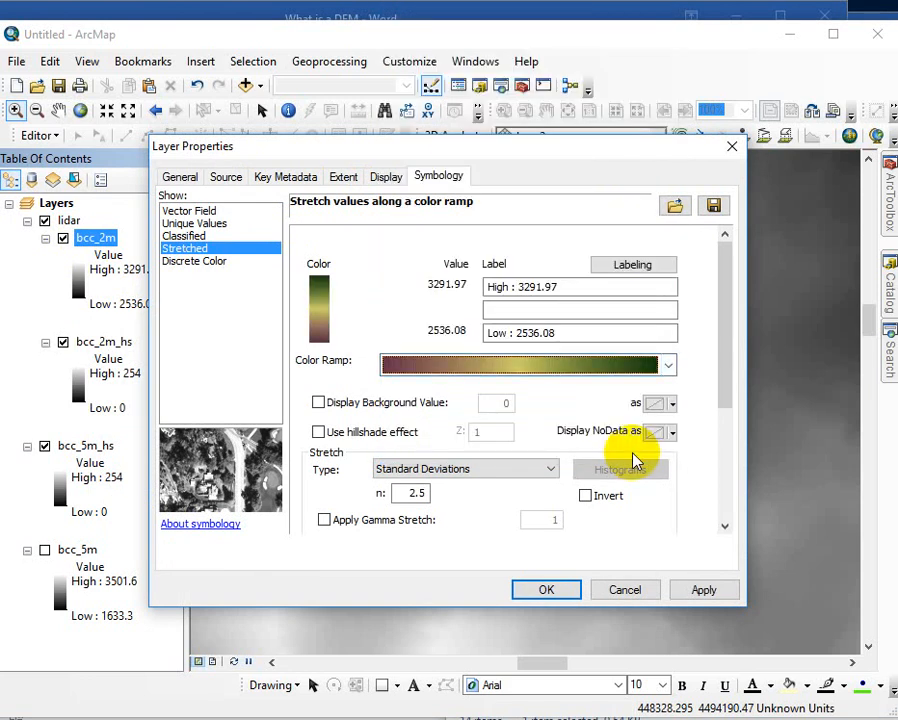
pyautogui.click(368, 433)
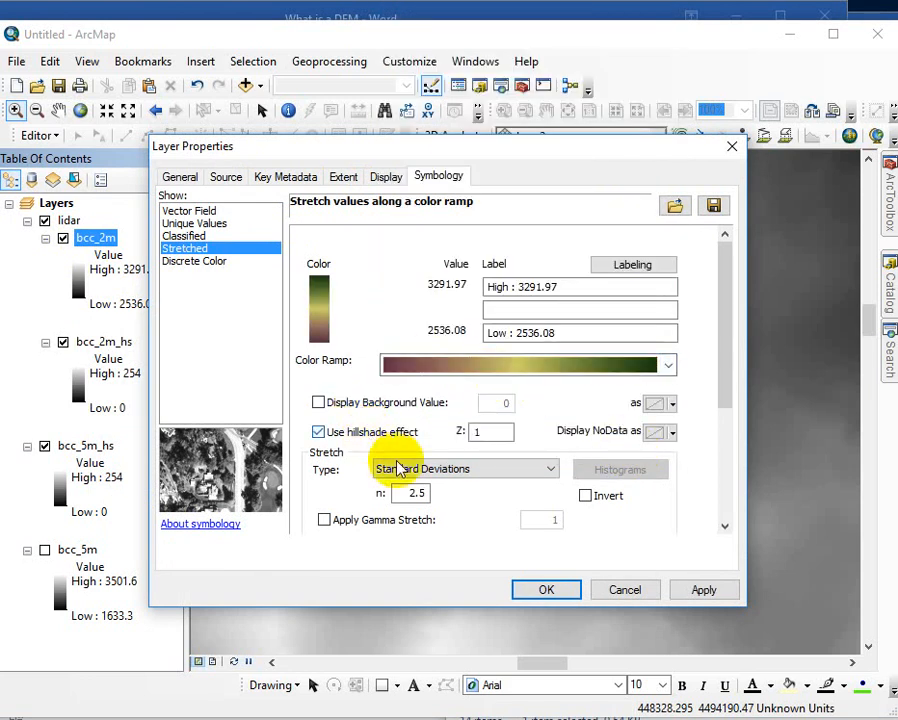
pyautogui.click(586, 497)
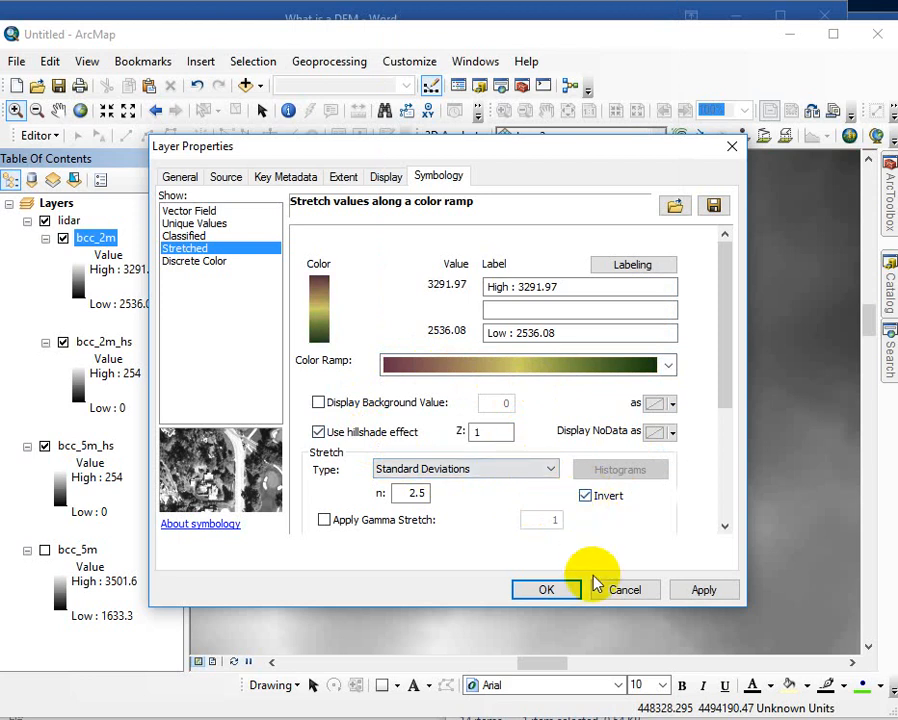
pyautogui.click(546, 590)
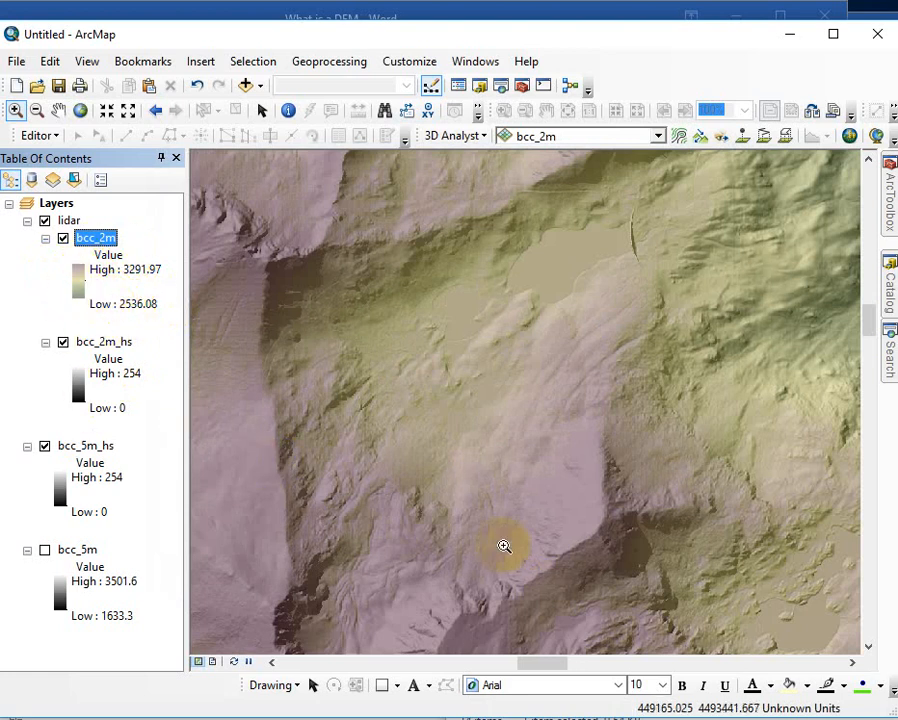
# - View the full extent of bcc_2m and compare the colored elevation overlay with the plain hillshade by switching bcc_2m off and on
pyautogui.rightClick(100, 240)
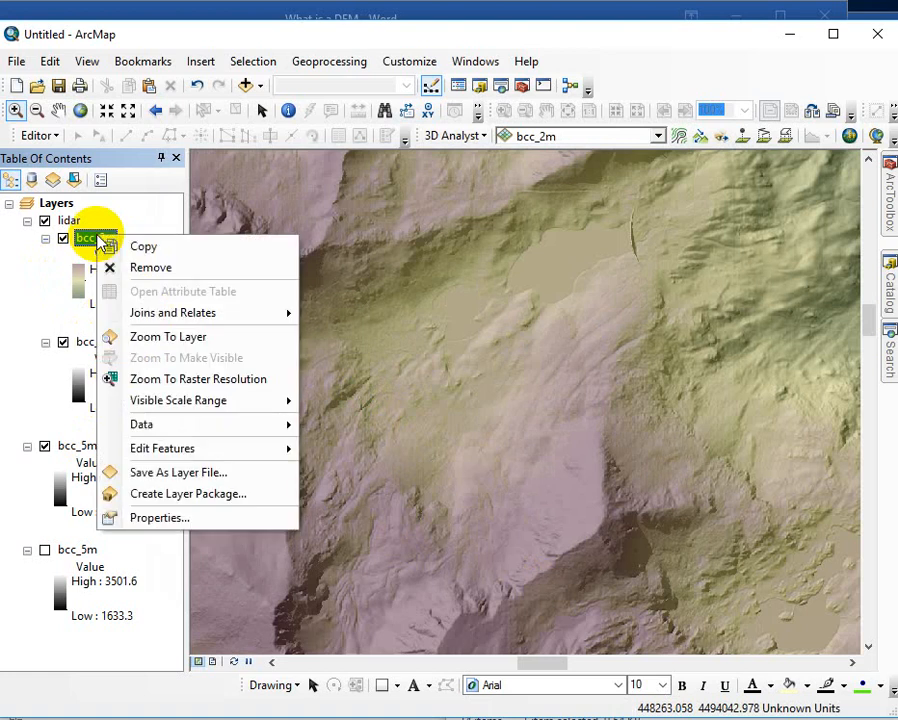
pyautogui.click(166, 335)
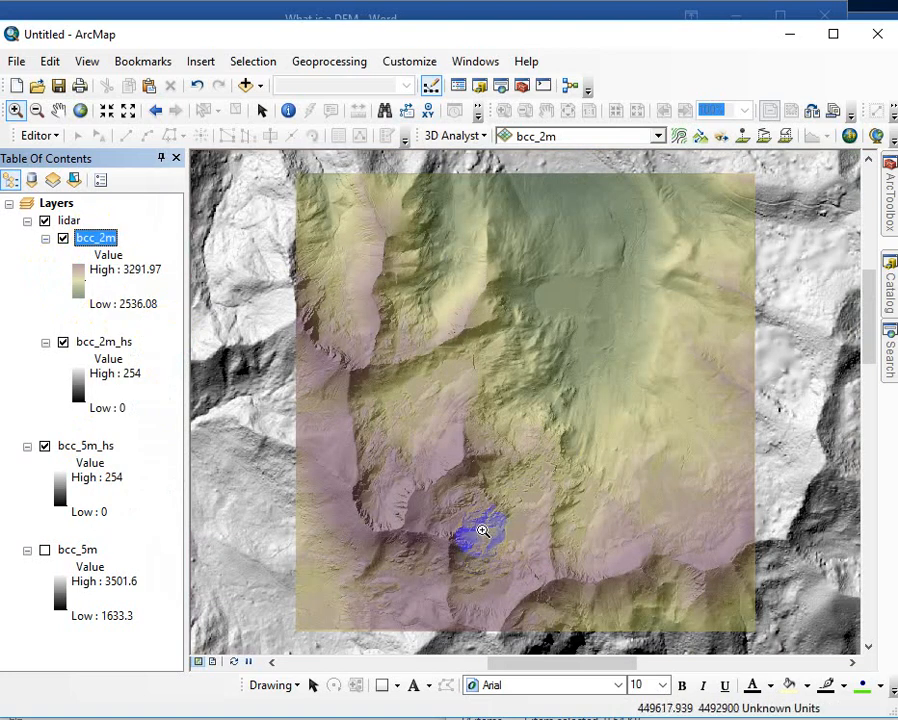
pyautogui.click(63, 239)
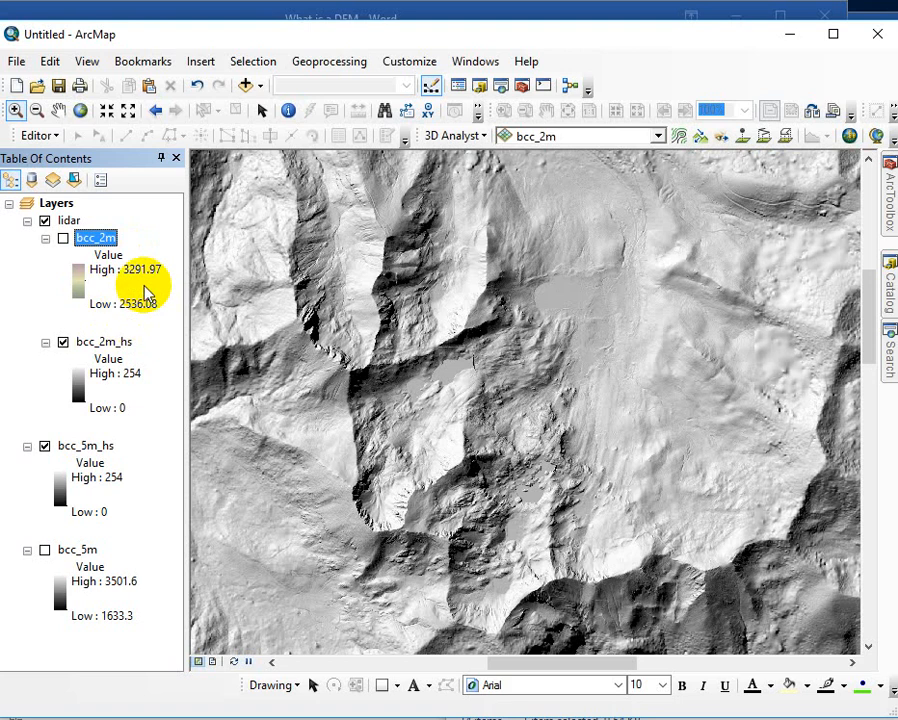
pyautogui.click(63, 239)
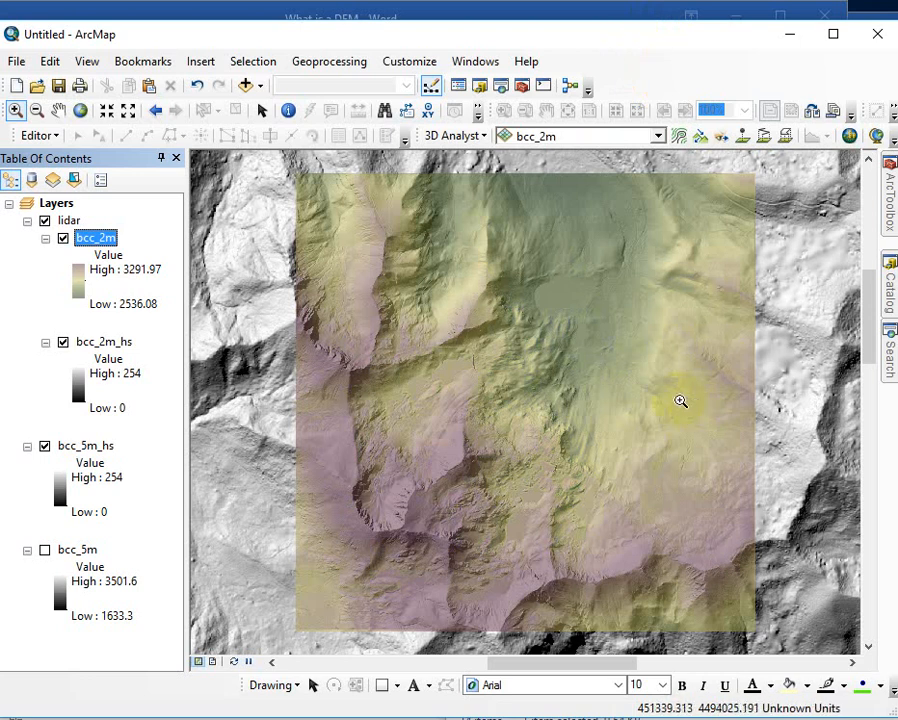
pyautogui.click(697, 588)
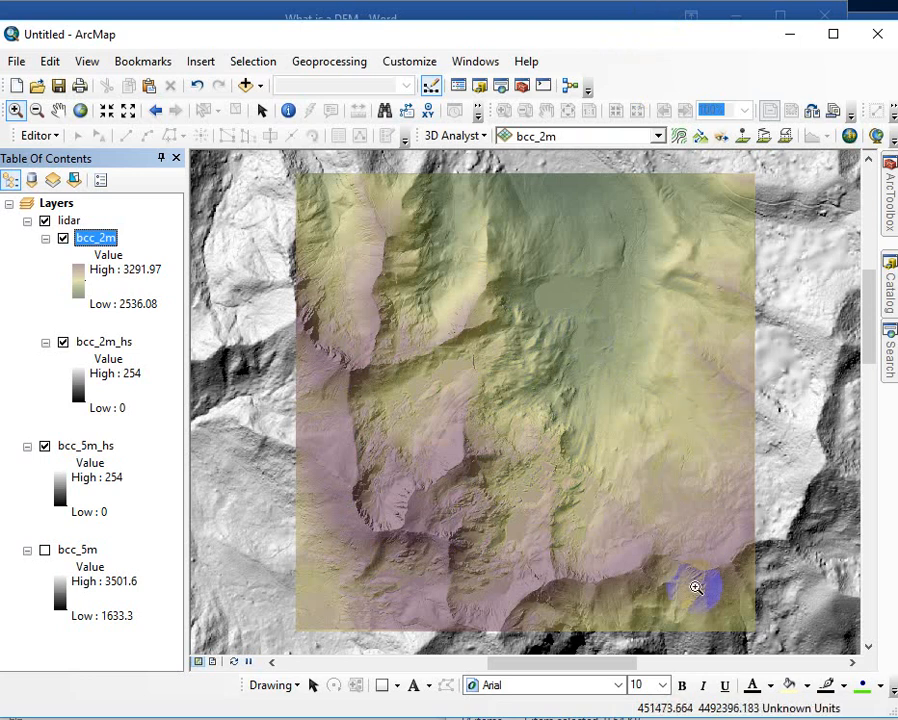